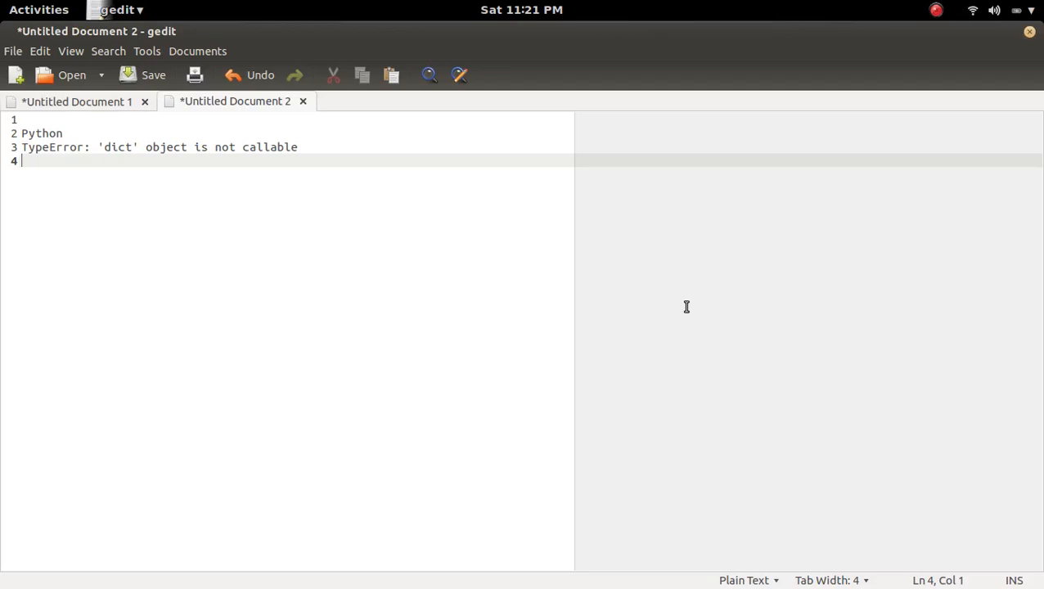
- Leave the gedit error notes and show the overview of open windows
key(super)
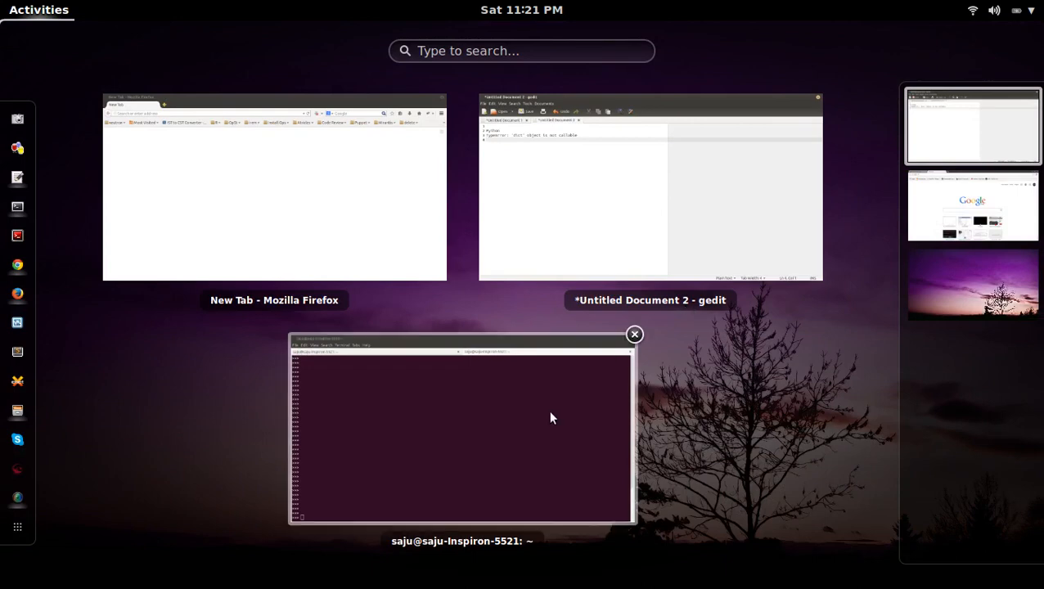
- In the terminal's Python session, assign d = {} and echo d as an empty dict
click(550, 418)
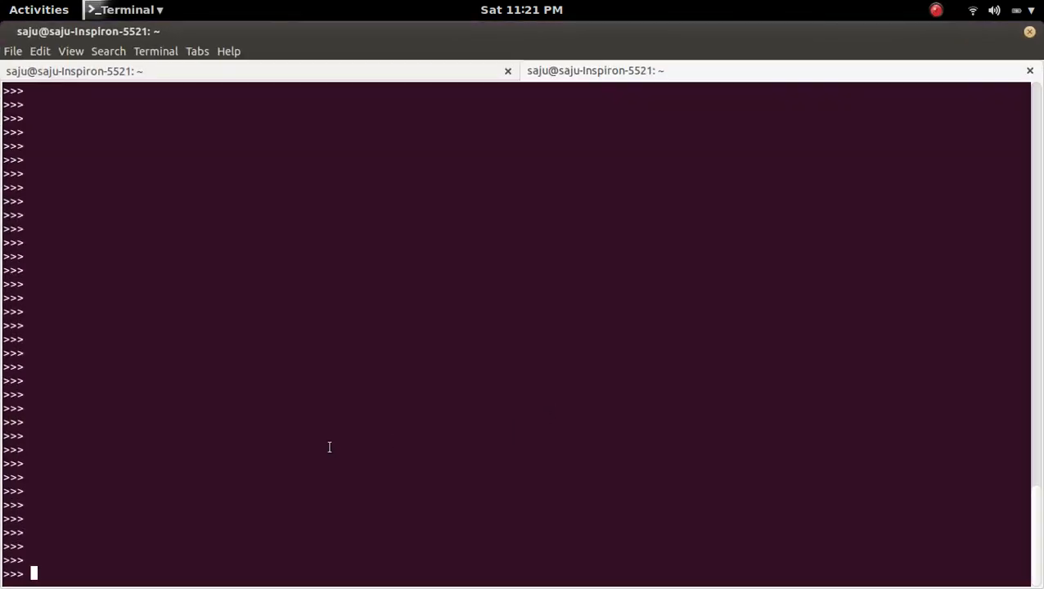
text(d = {})
key(Return)
key(Return)
key(Return)
key(Return)
text(d)
key(Return)
key(Return)
key(Return)
key(Return)
key(Return)
text(def fun1():)
- Define fun1 as a do-nothing function with a pass body
key(Return)
text(pass)
key(Return)
key(Return)
key(Return)
key(Return)
key(Return)
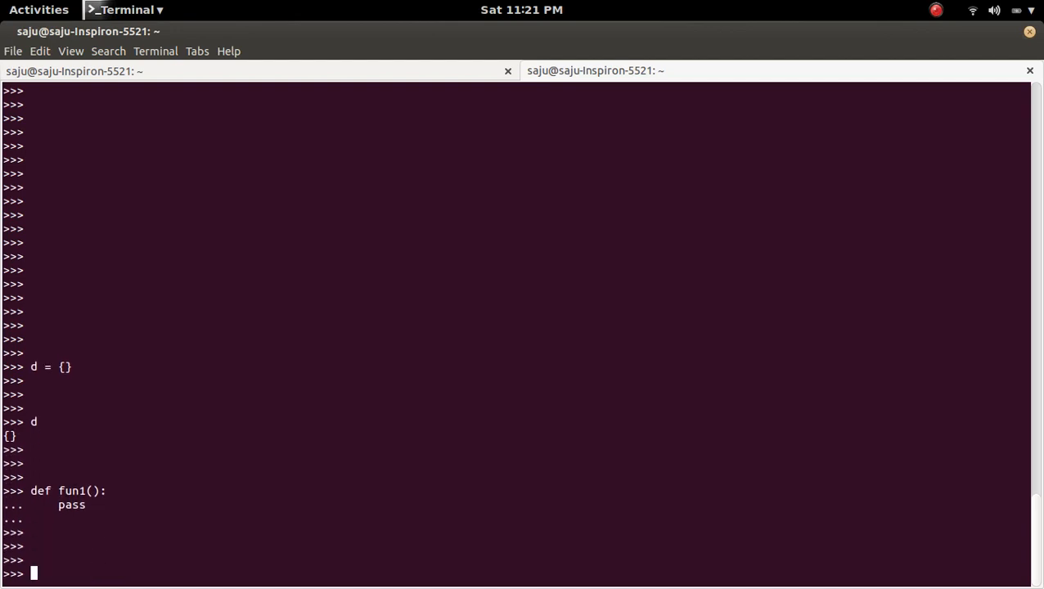
text(fun1)
key(Return)
key(Return)
key(Return)
key(Return)
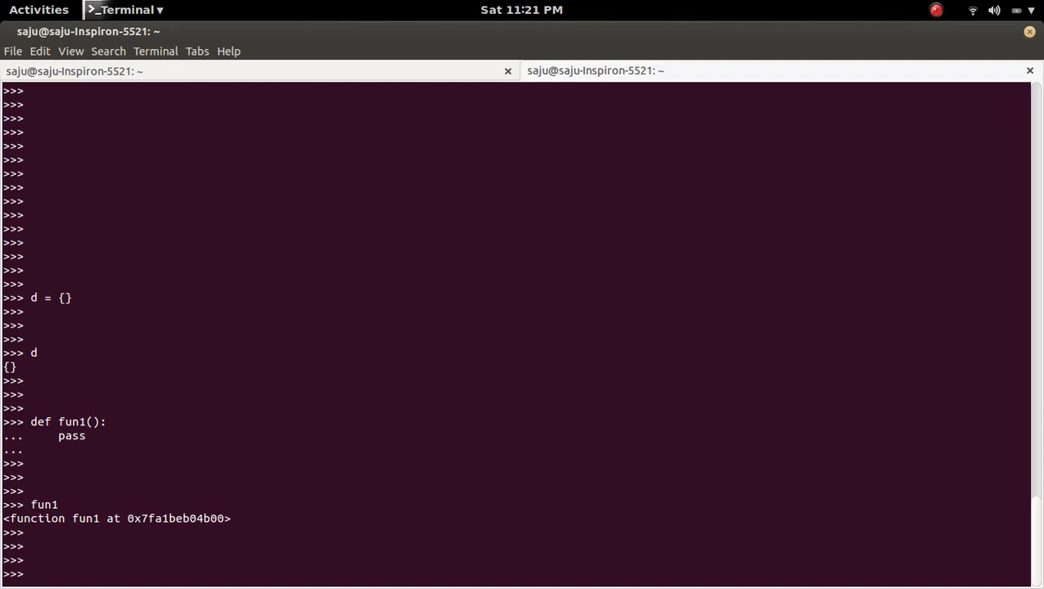
- Call fun1() and see it run silently with no output
key(Return)
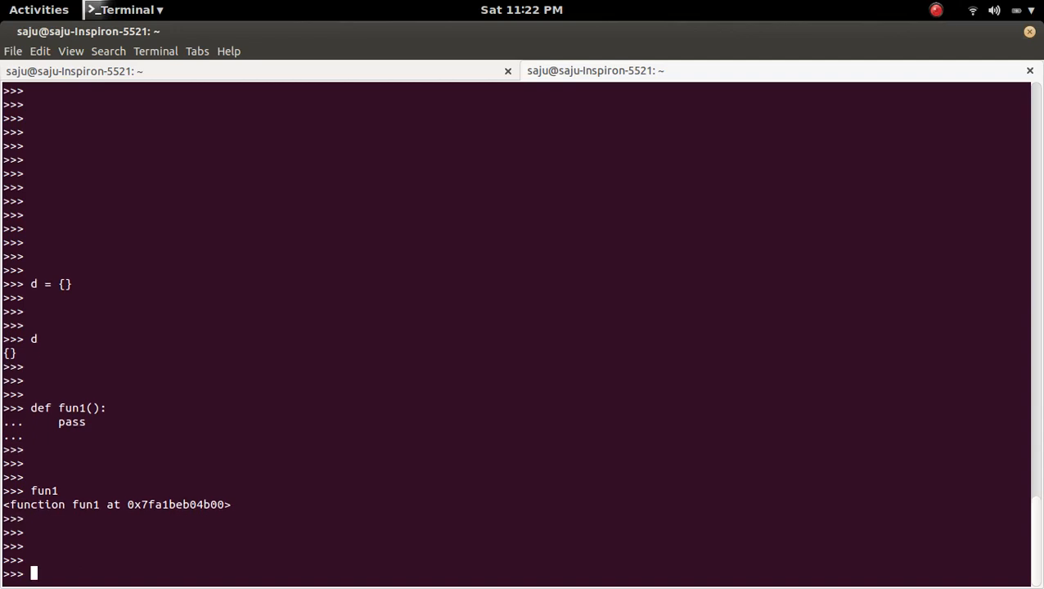
double_click(44, 490)
text(fun1())
key(Return)
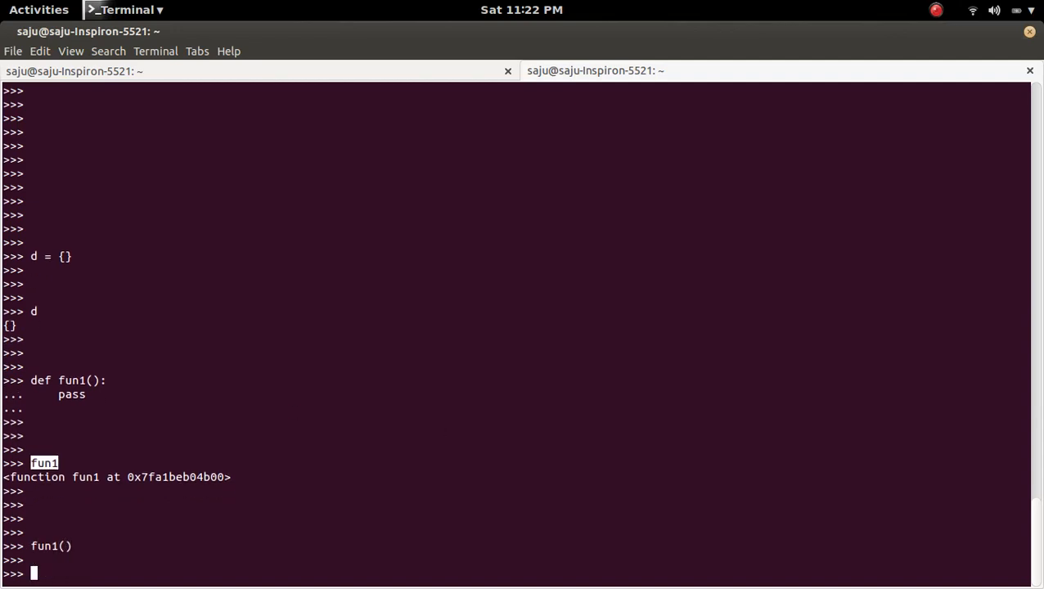
key(Return)
key(Return)
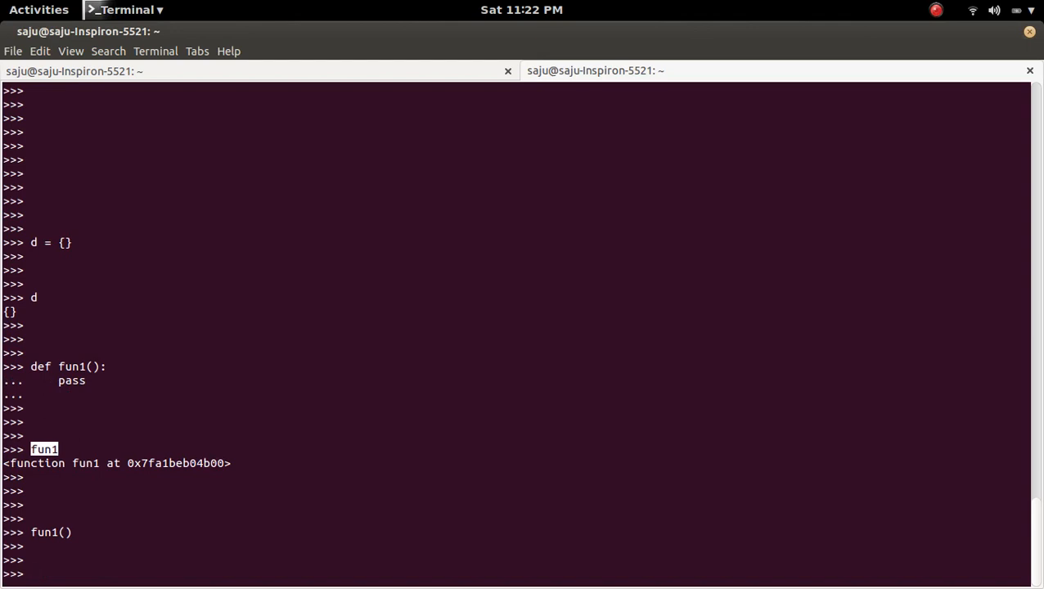
- Call d() and get TypeError: 'dict' object is not callable
double_click(34, 297)
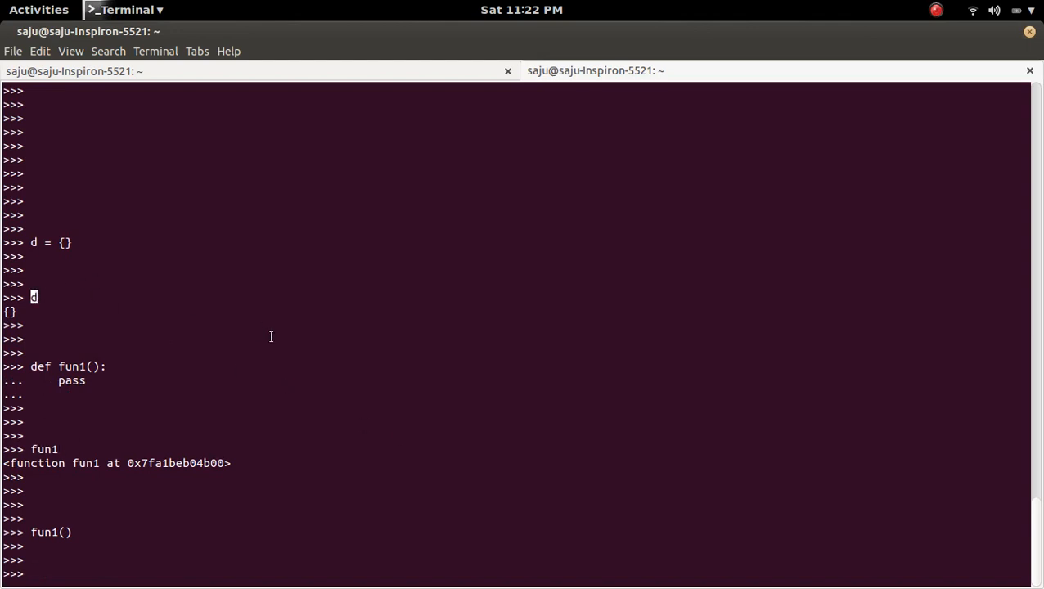
middle_click(273, 336)
text(())
key(Return)
key(Return)
key(Return)
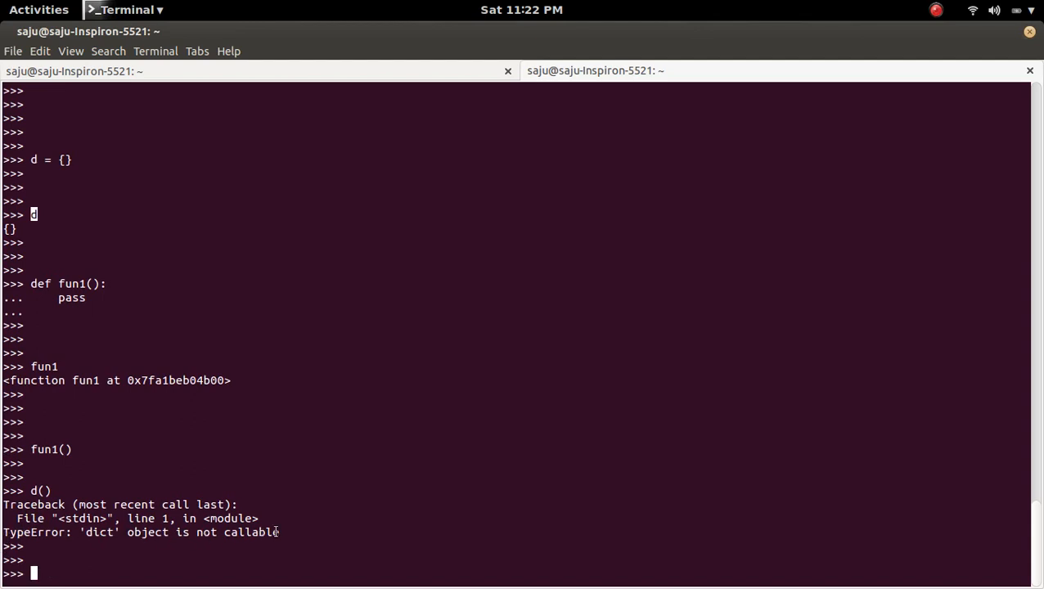
key(Return)
- Run dir(fun1) and highlight __call__ in its attribute list
key(Return)
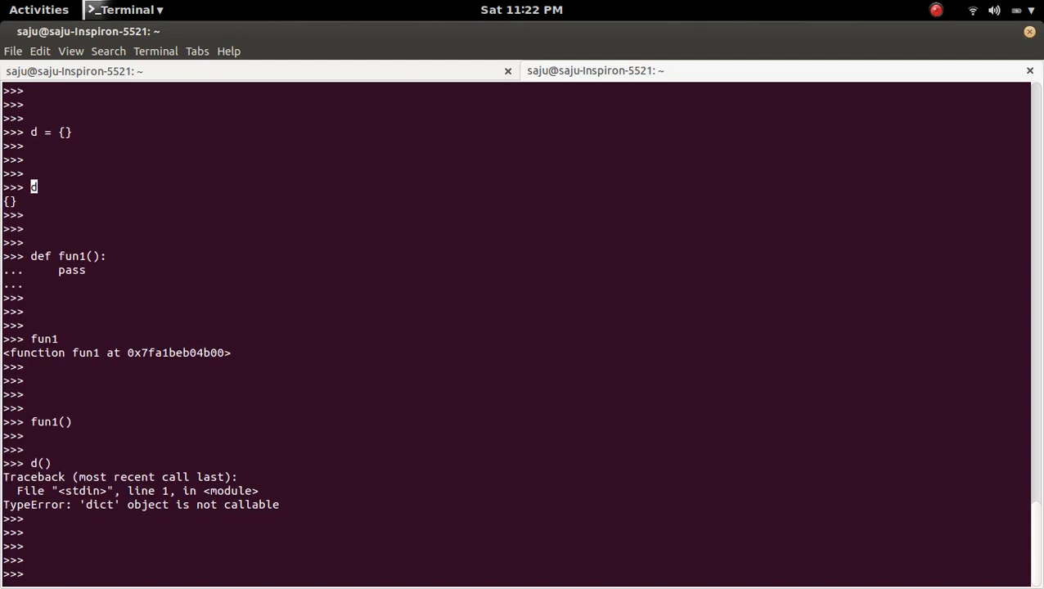
text(dir())
key(Left)
text(fun1)
key(End)
key(Return)
key(Return)
key(Return)
key(Return)
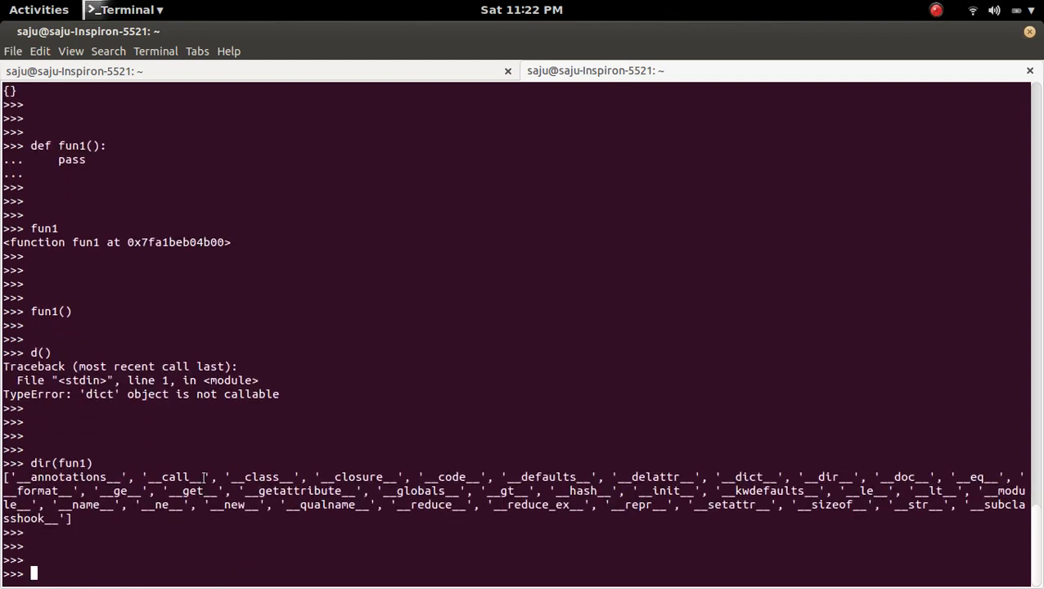
drag(205, 477, 150, 473)
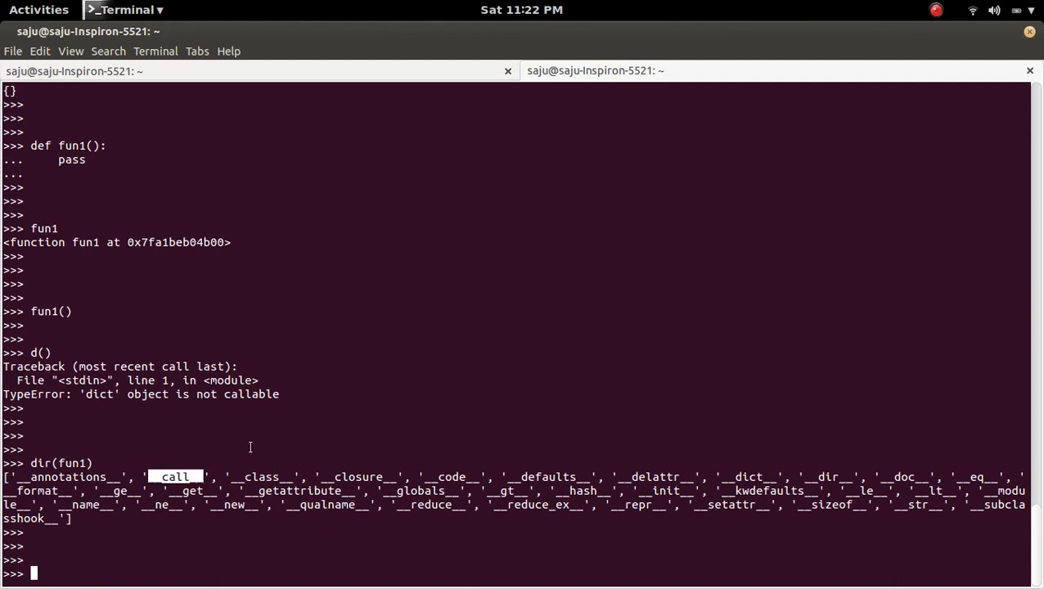
- Run dir(d) and highlight its whole attribute listing, which lacks __call__
key(Return)
key(Return)
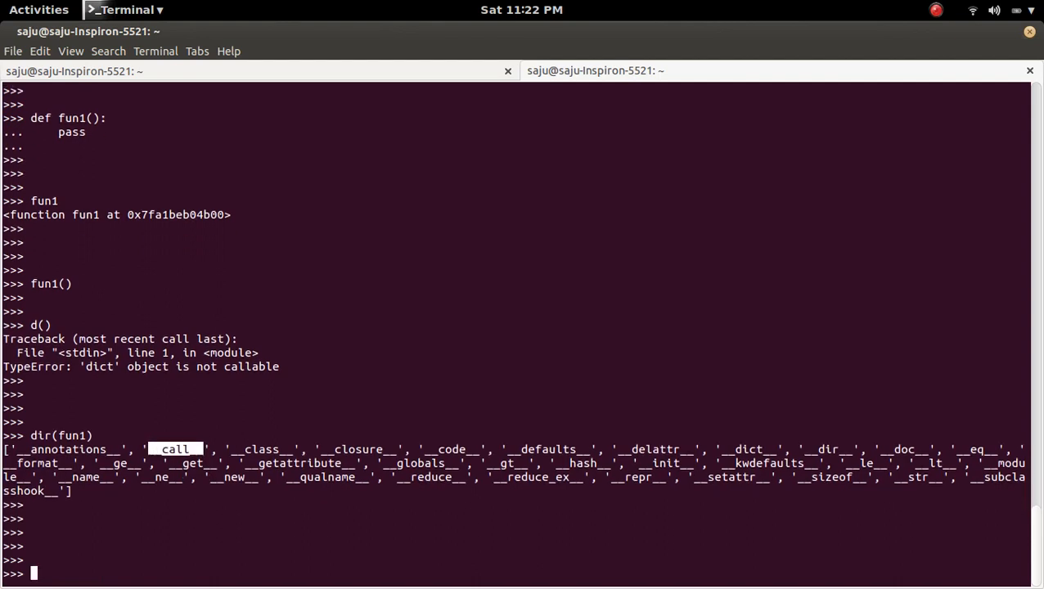
text(dir())
key(BackSpace)
text(d))
key(Return)
key(Return)
key(Return)
key(Return)
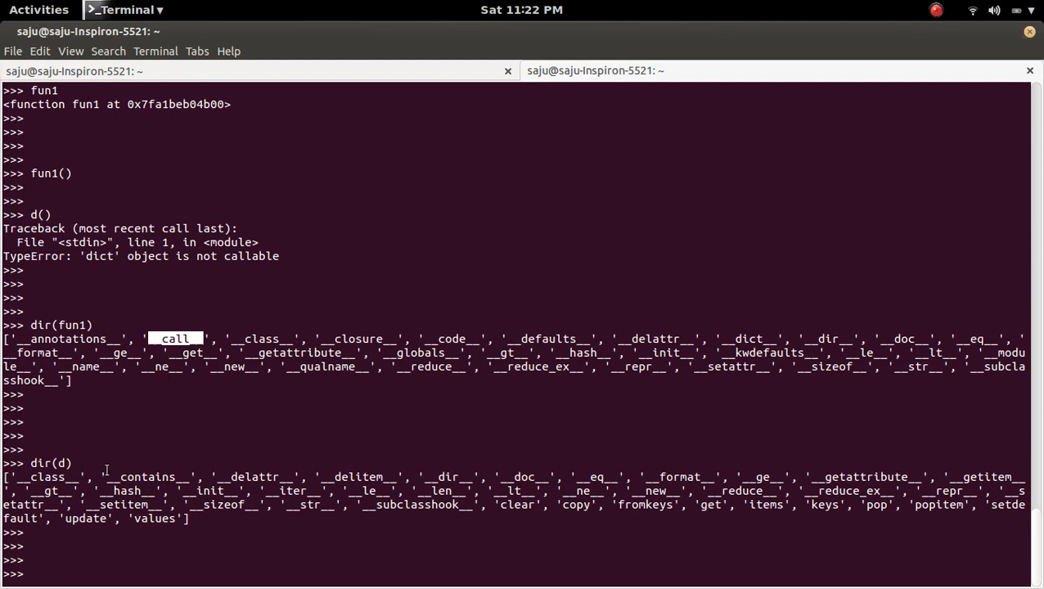
drag(24, 477, 258, 531)
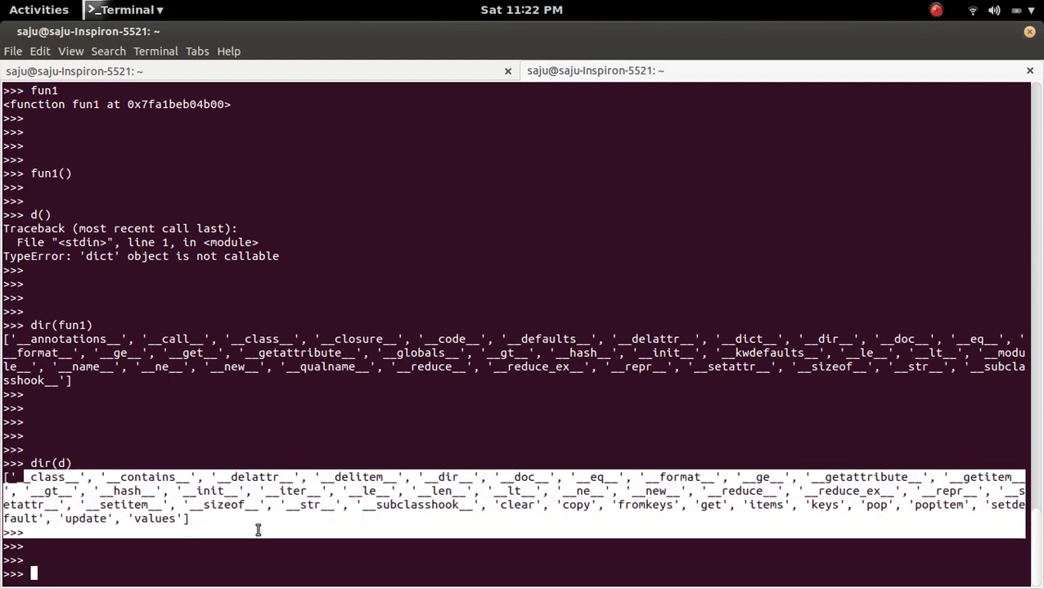
- Highlight __call__ and the name fun1 in the dir(fun1) lines for contrast
click(262, 508)
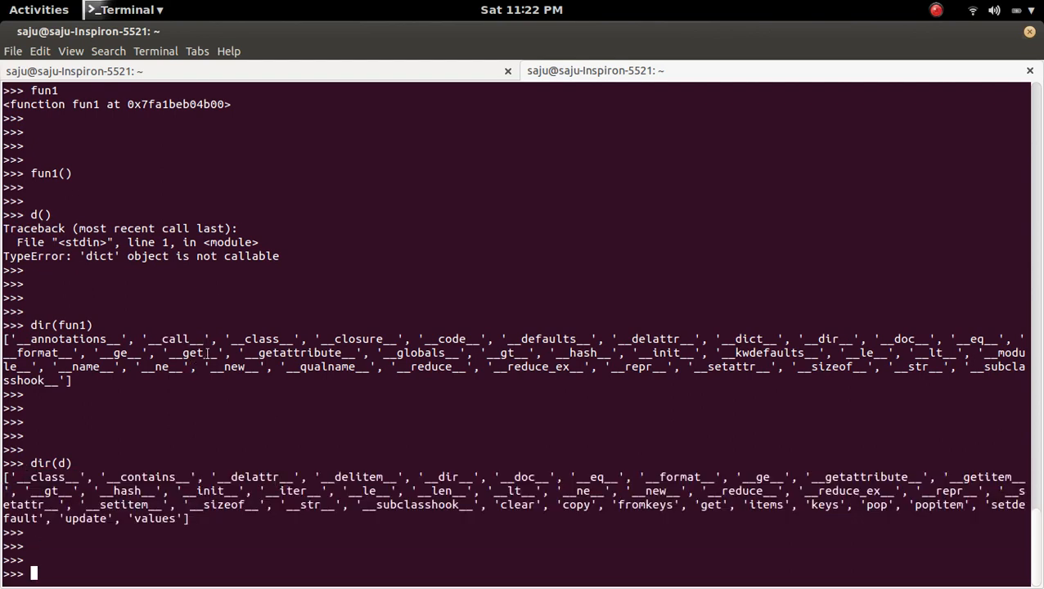
drag(205, 339, 149, 339)
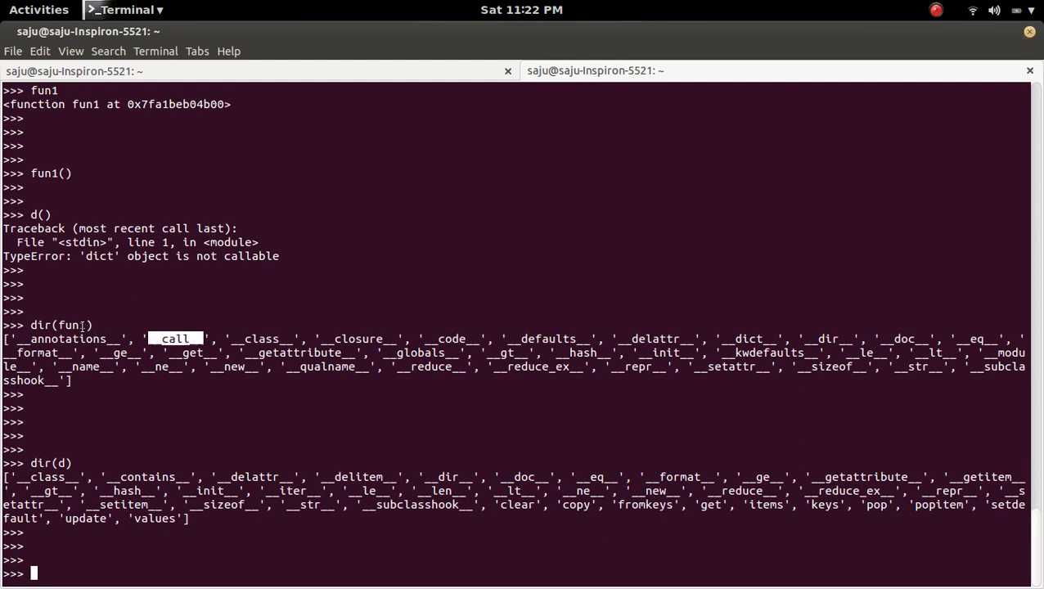
drag(86, 325, 59, 325)
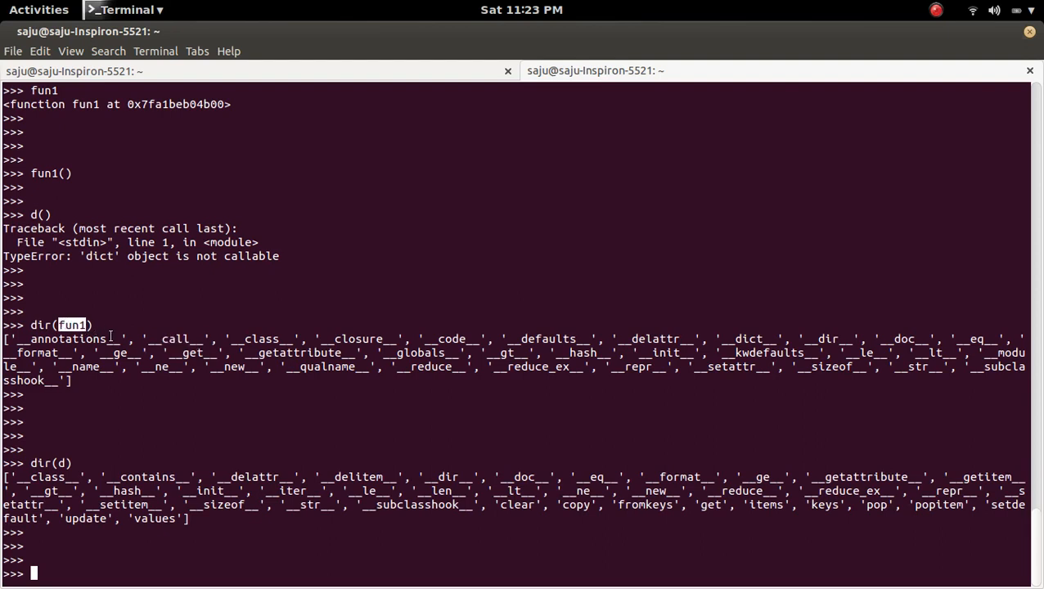
- Highlight __call__ in fun1's listing again before retyping the d() call
key(Return)
key(Return)
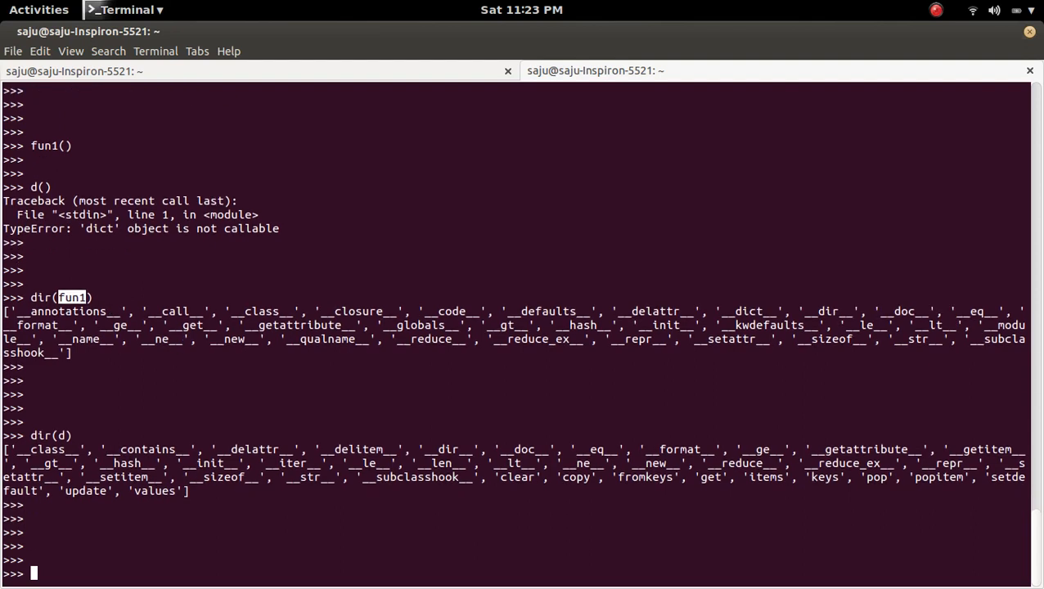
click(205, 383)
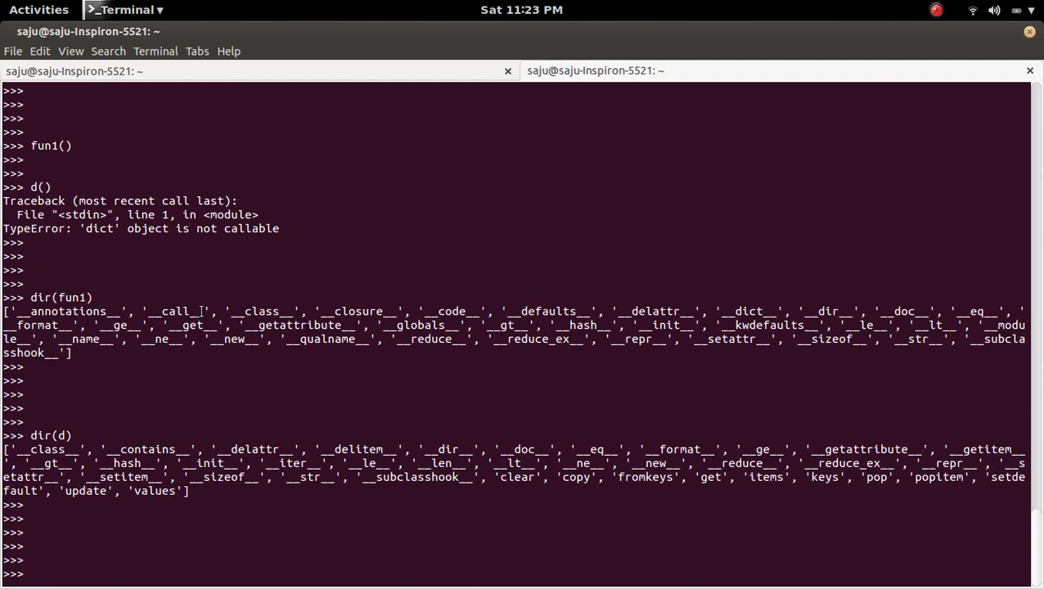
drag(203, 311, 155, 311)
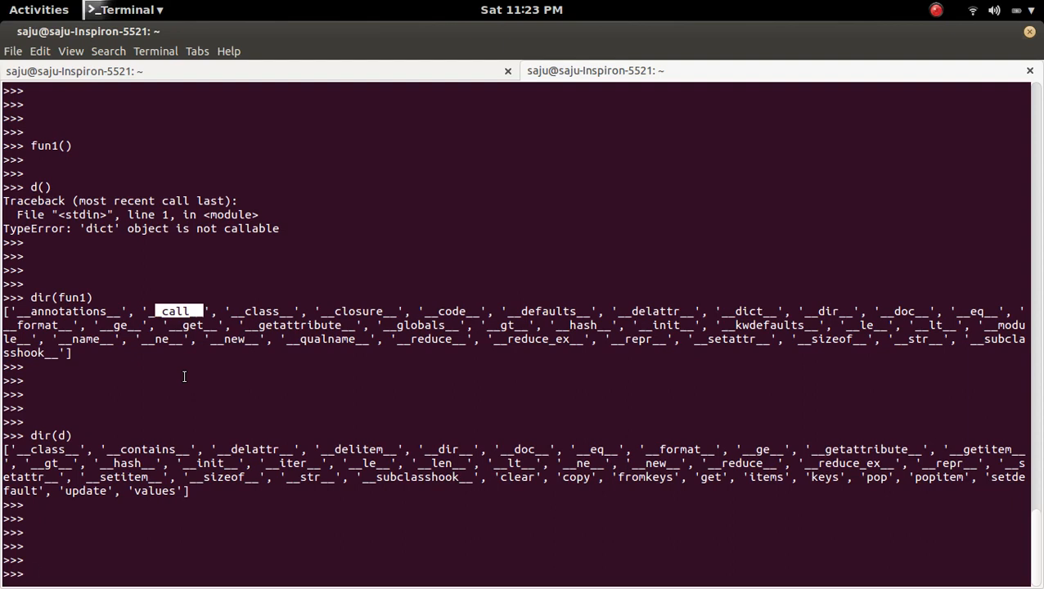
text(d())
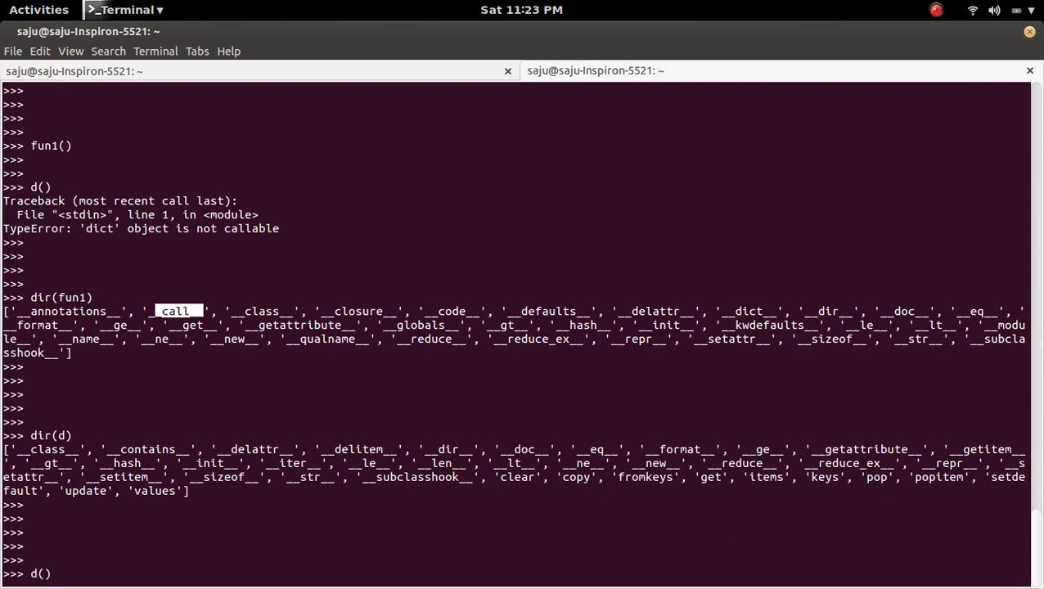